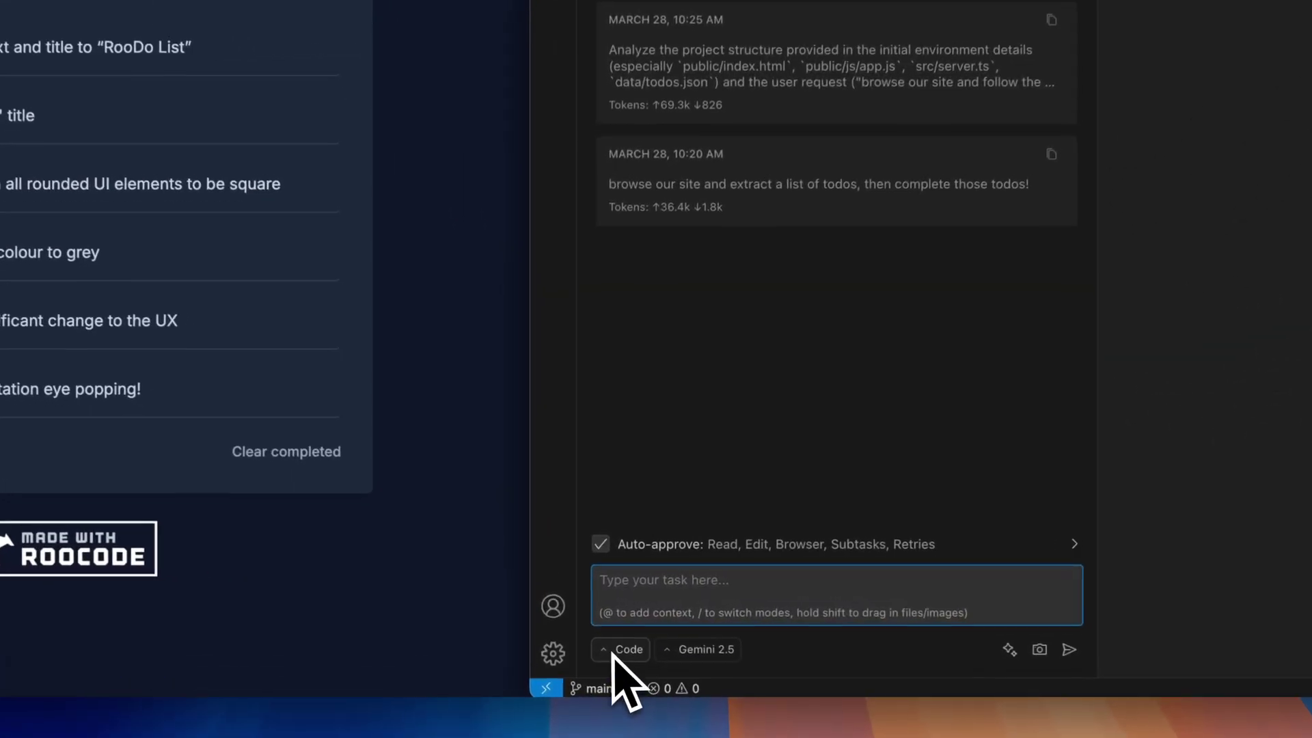
Switch Roo Code to Boomerang Mode and submit the browse-extract-complete-todos task
click(585, 626)
click(653, 577)
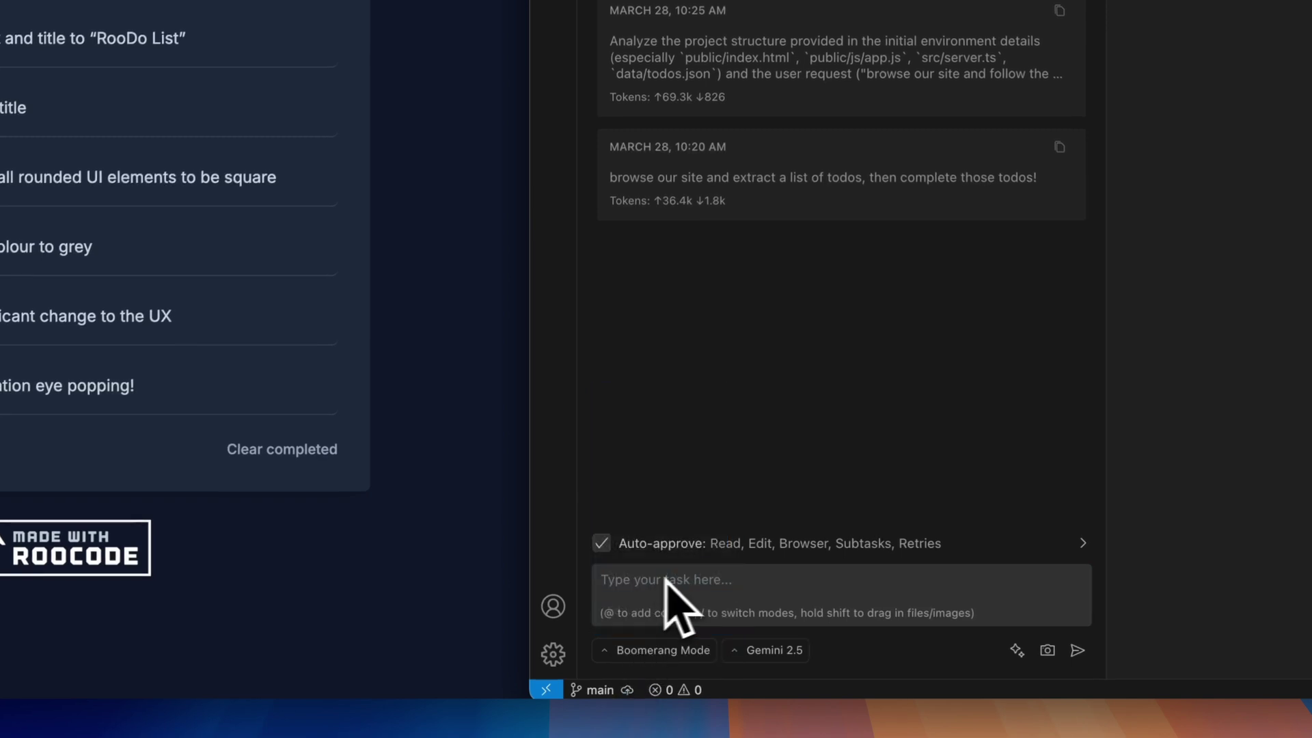
text(browse our site and)
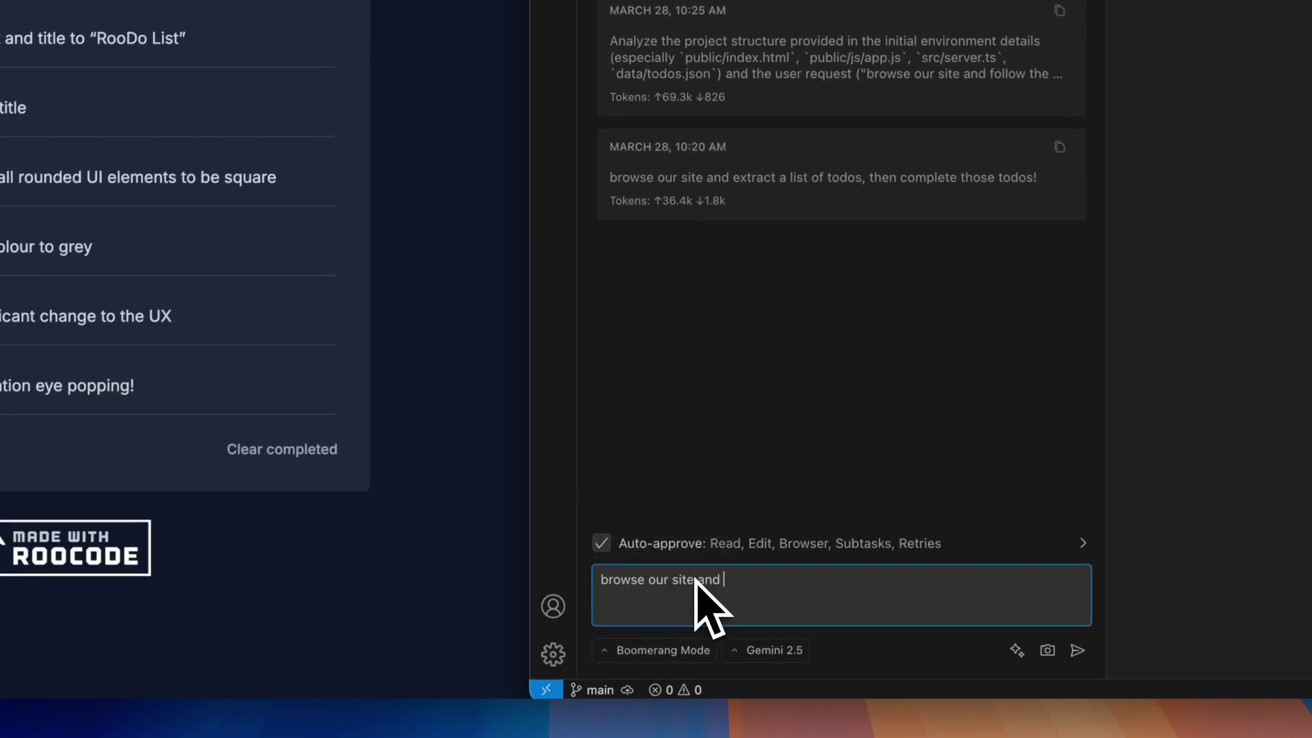
text(then complete them)
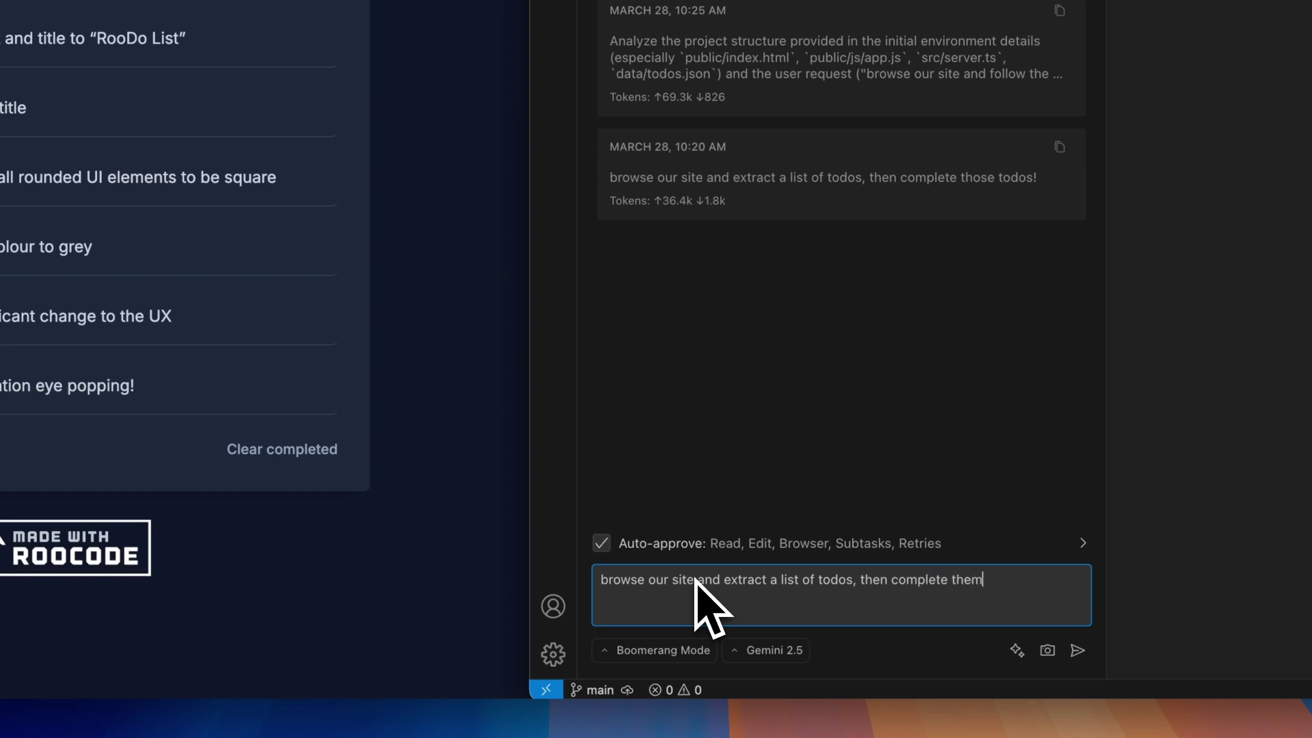
key(Return)
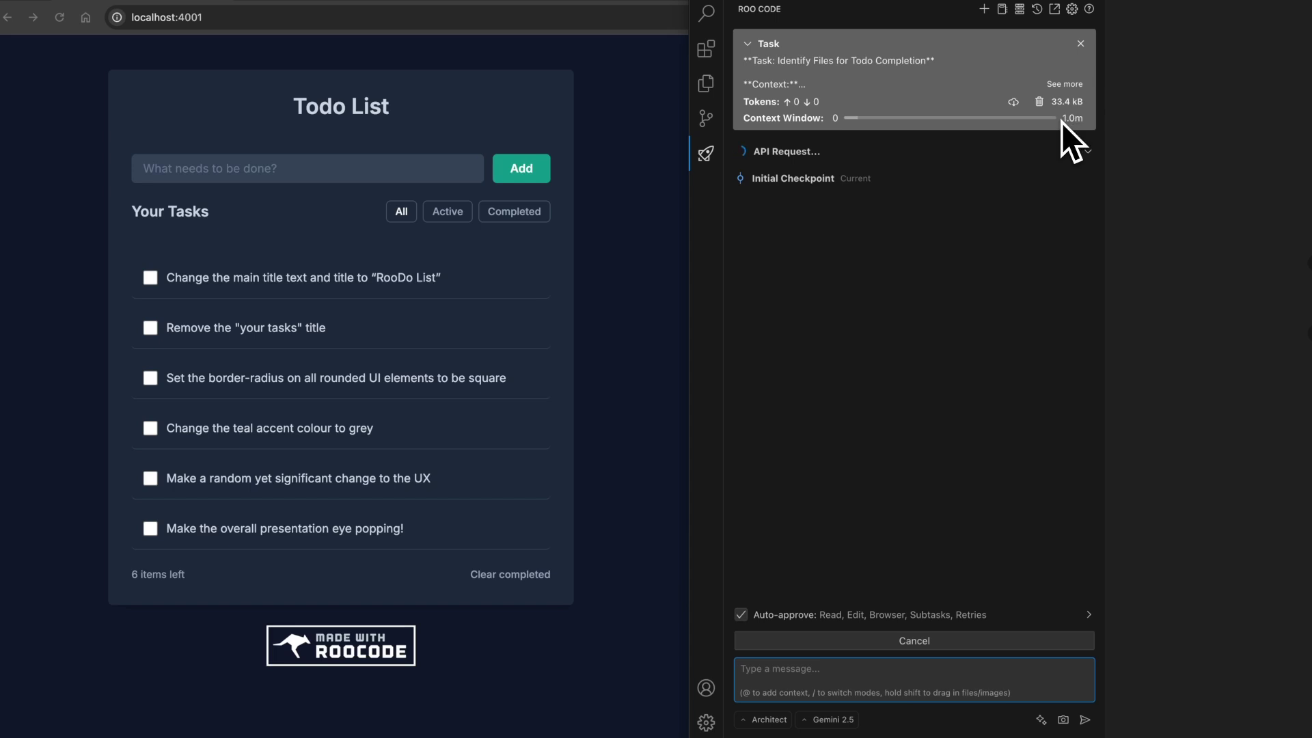
Expand and collapse the Architect subtask's description while it lists files to modify
click(1062, 86)
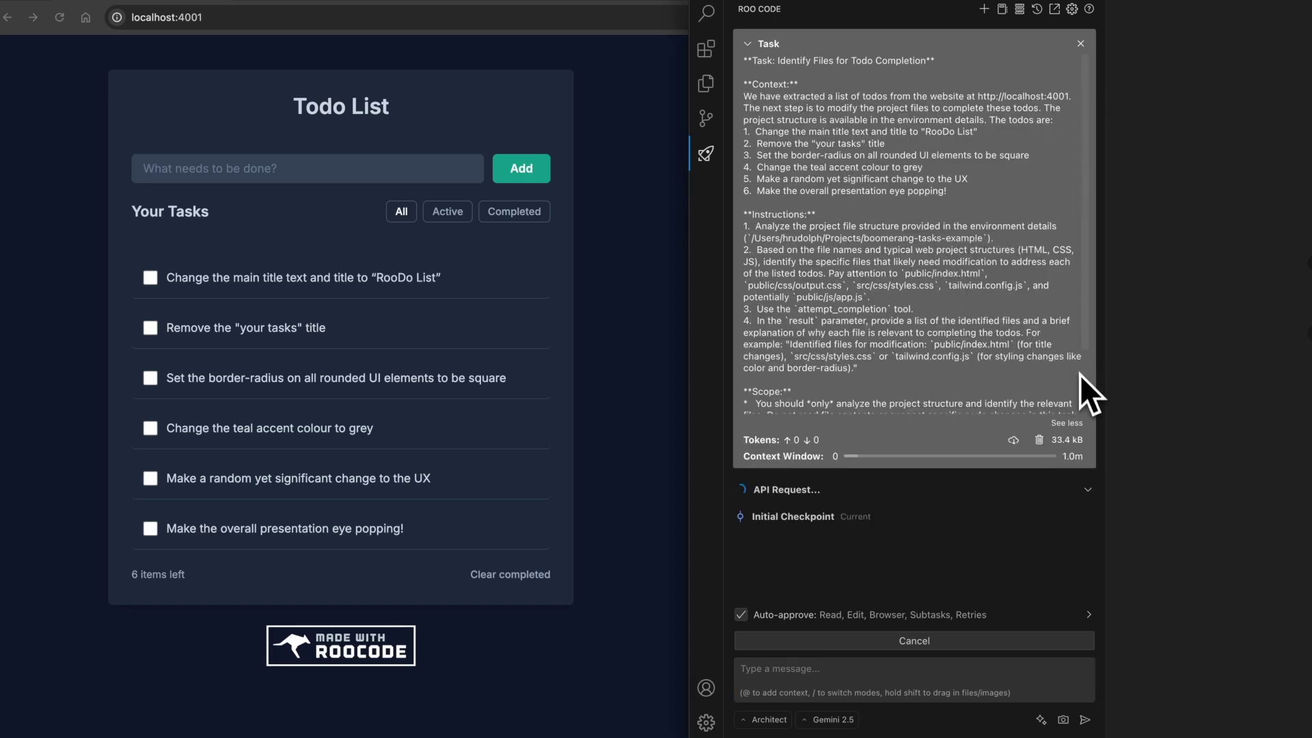
scroll(1082, 384, down, 3)
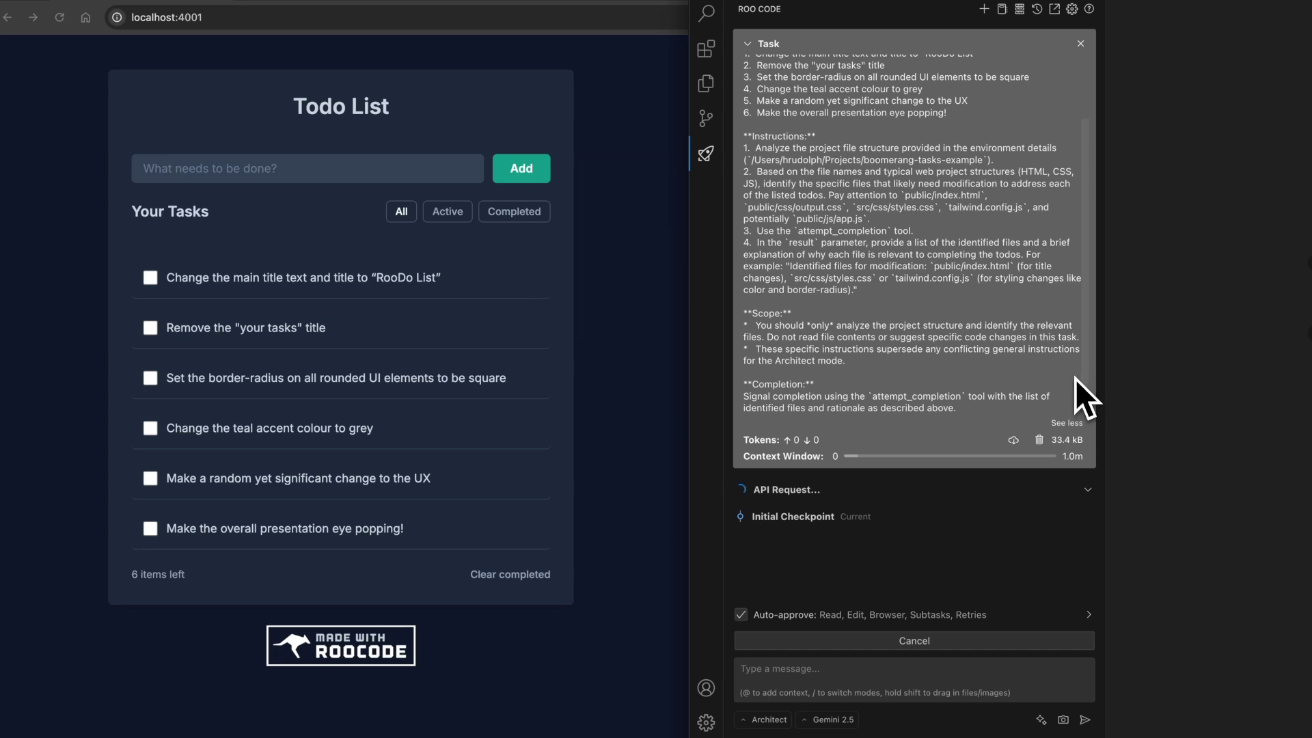
click(1073, 422)
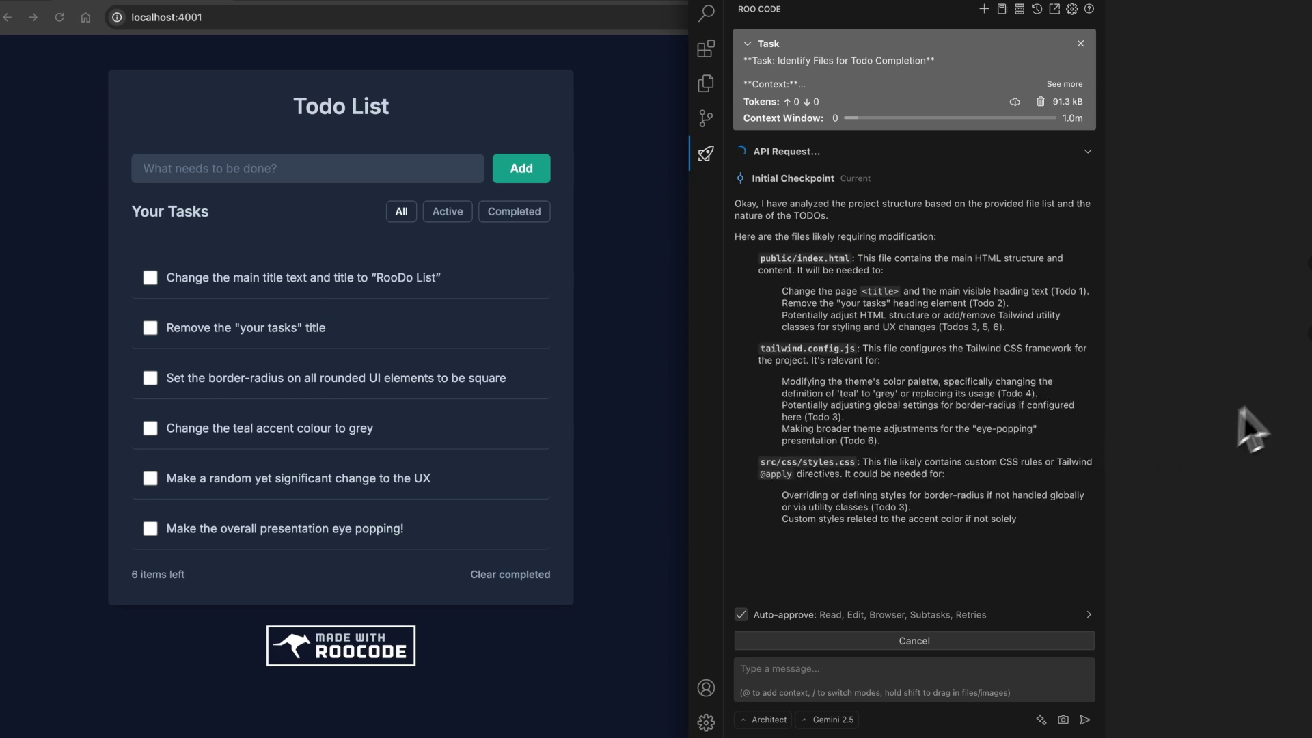